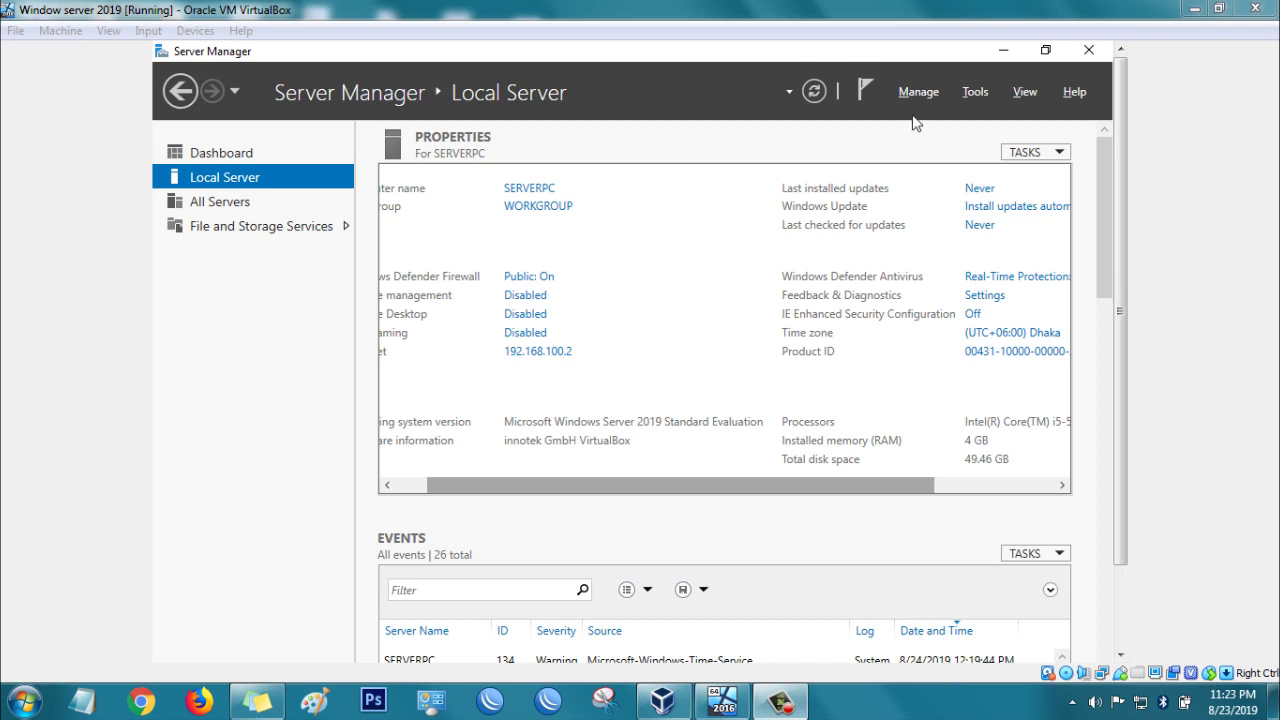
Step: Launch the Add Roles and Features Wizard from the Manage menu
click(918, 93)
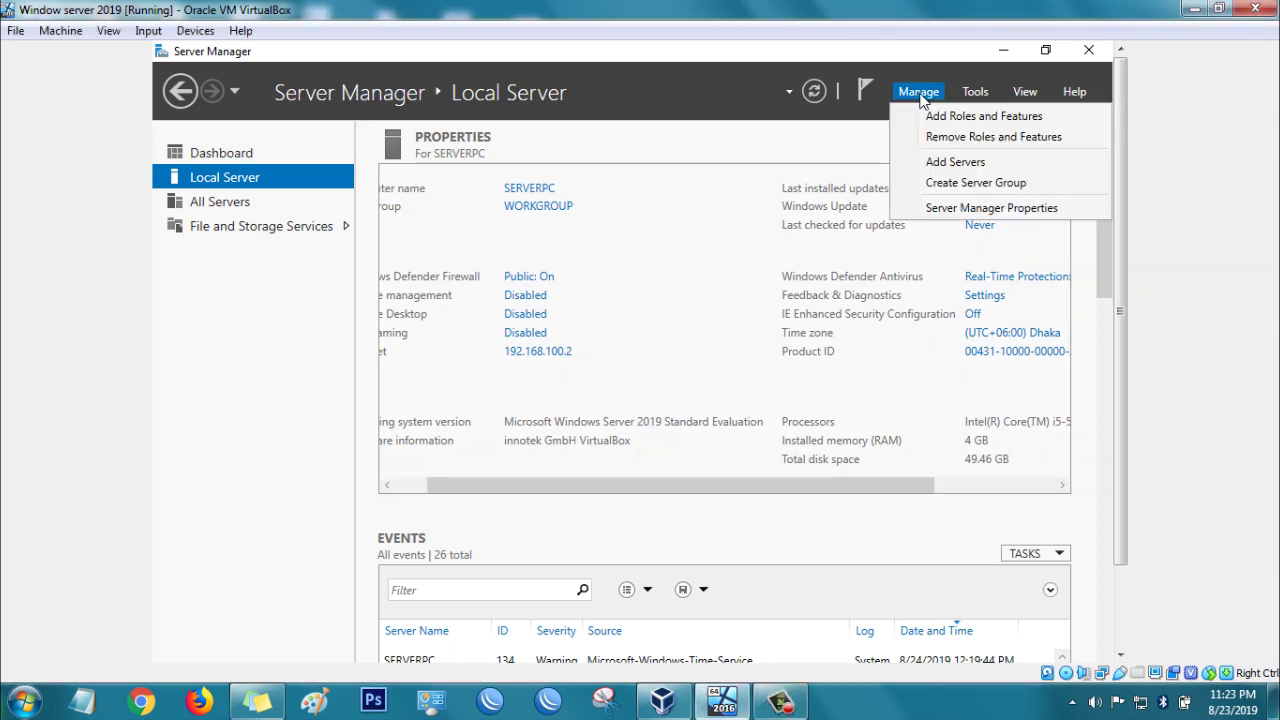
click(933, 118)
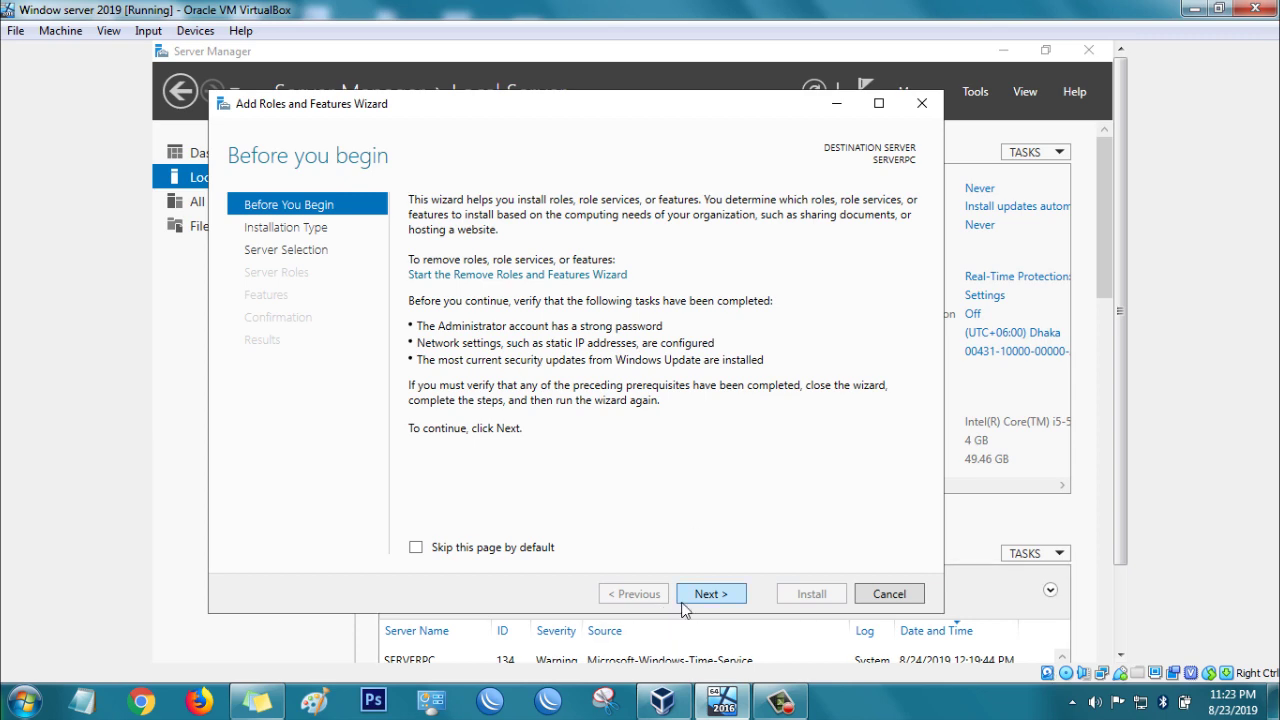
Step: Use a role-based installation on SERVERPC and select Active Directory Domain Services with its required features
click(705, 595)
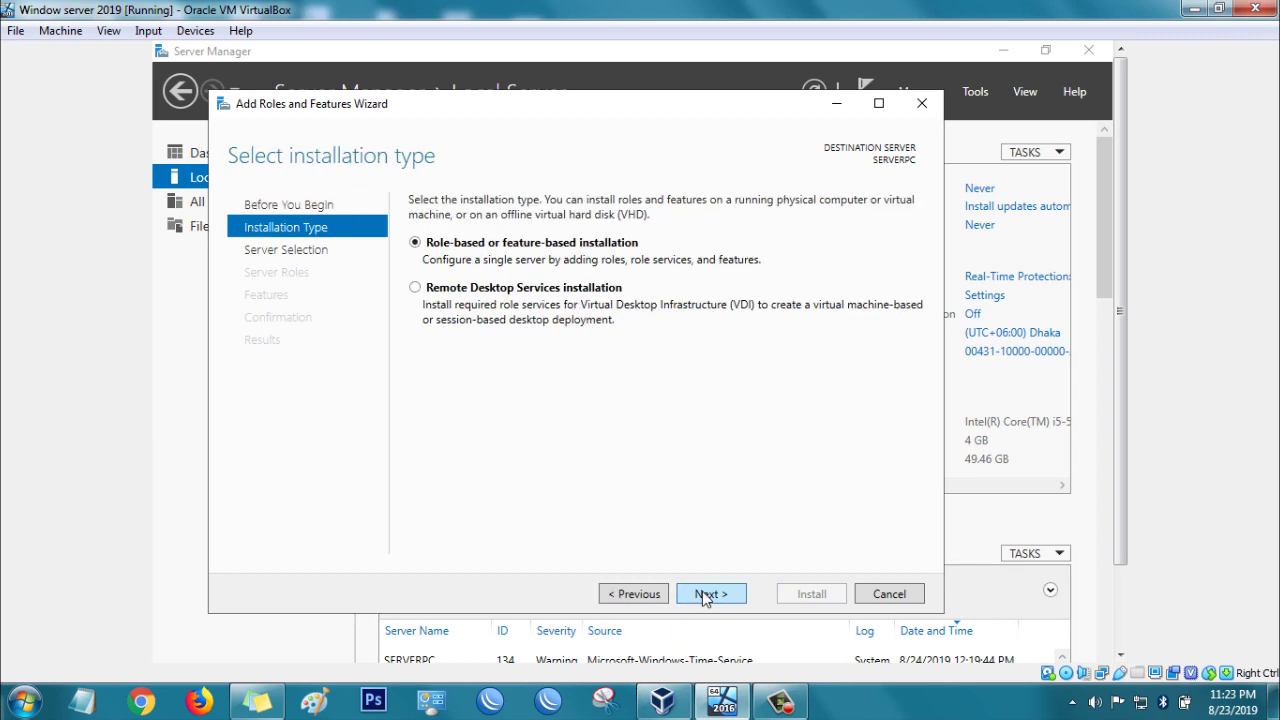
click(705, 595)
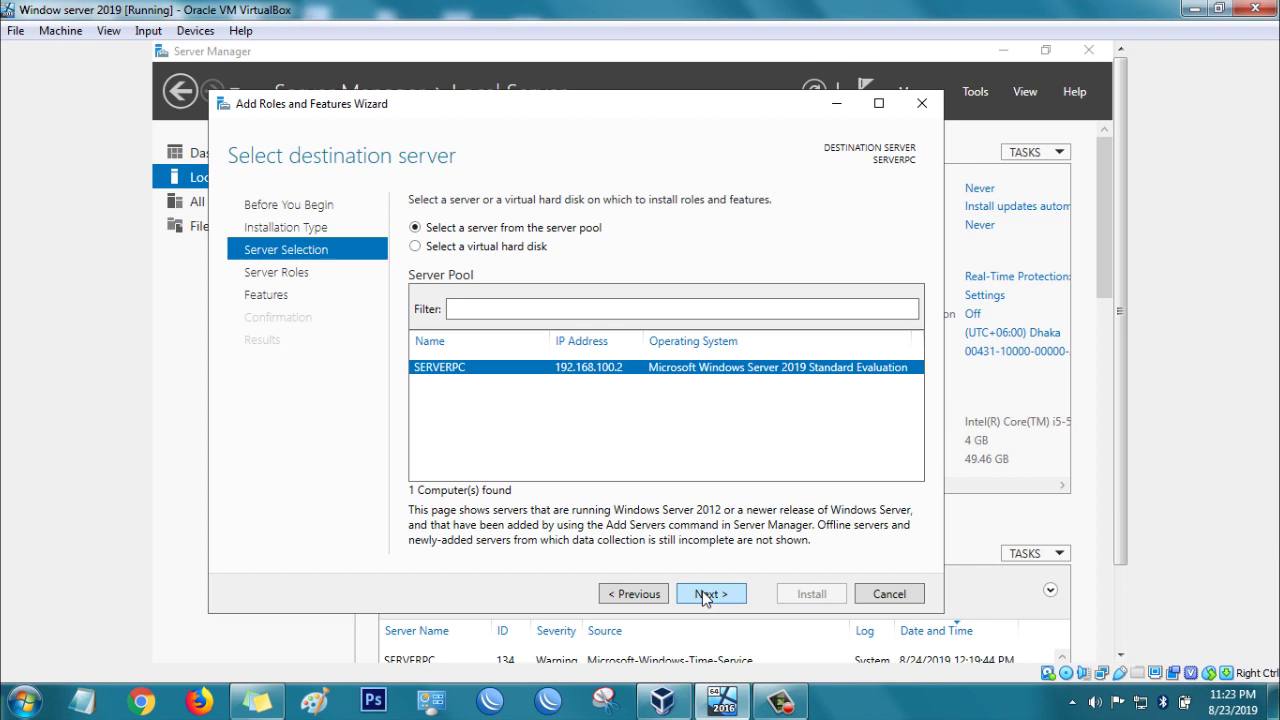
click(705, 595)
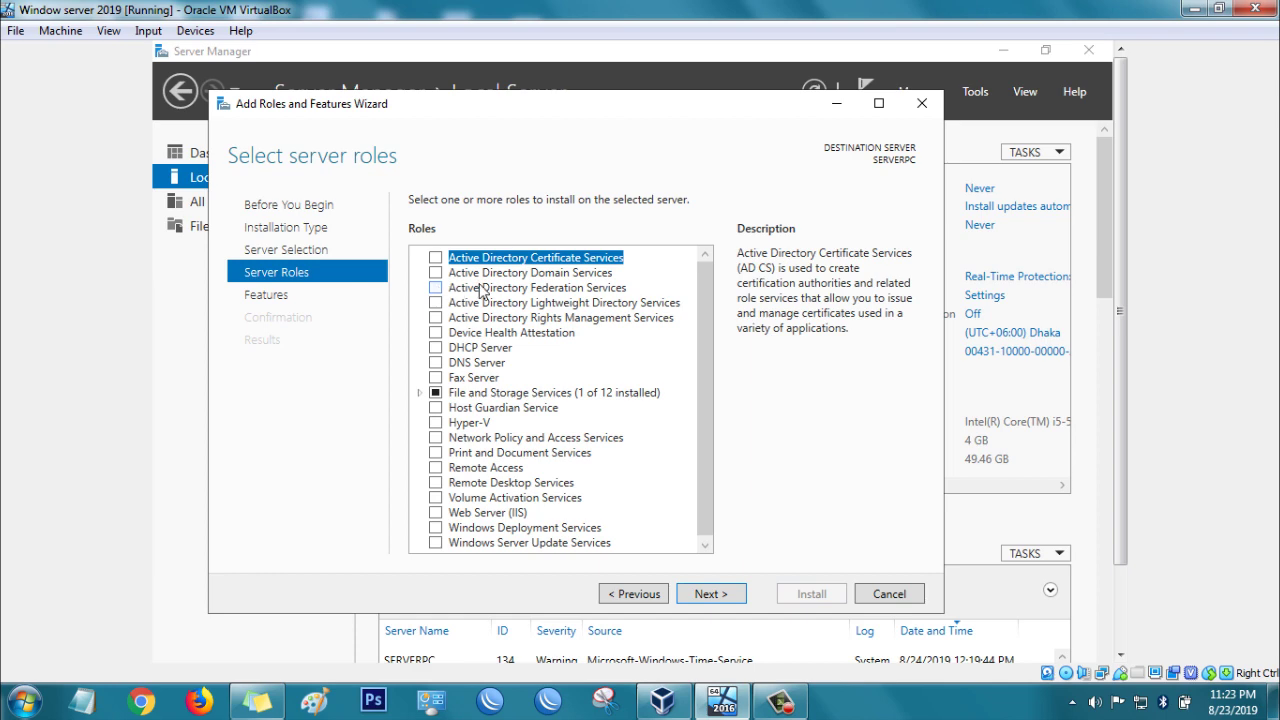
click(437, 276)
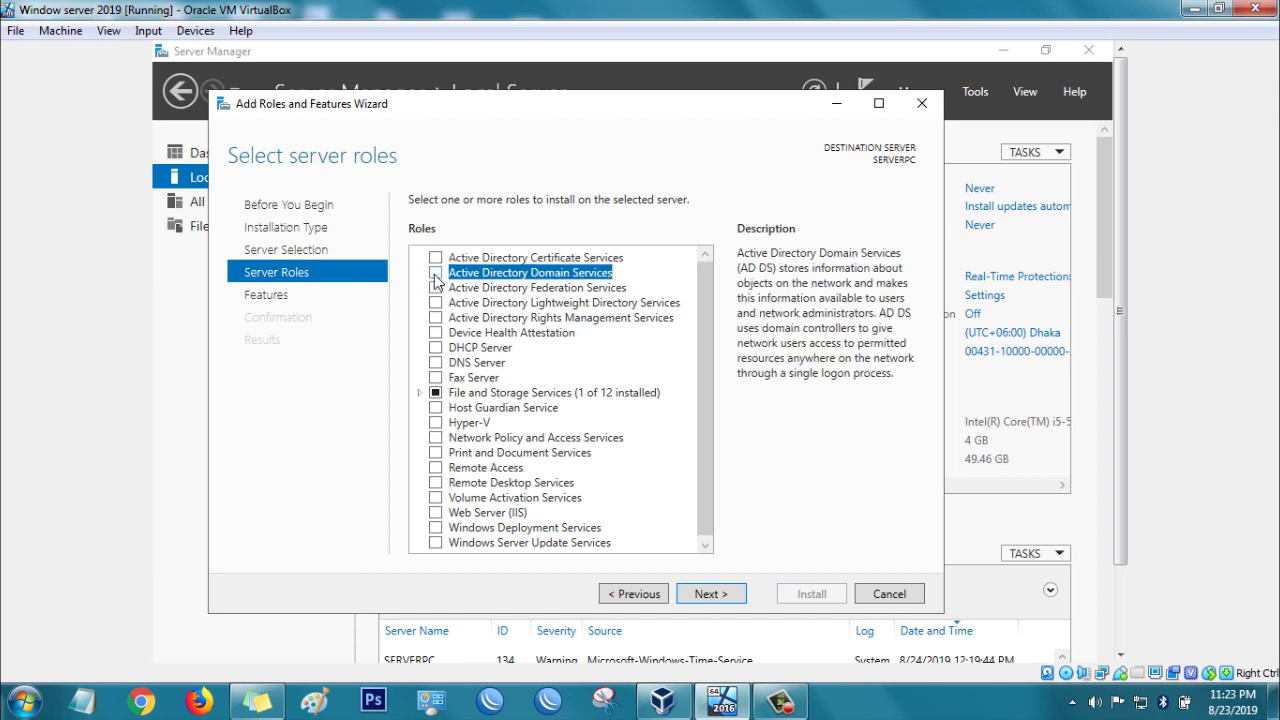
click(626, 522)
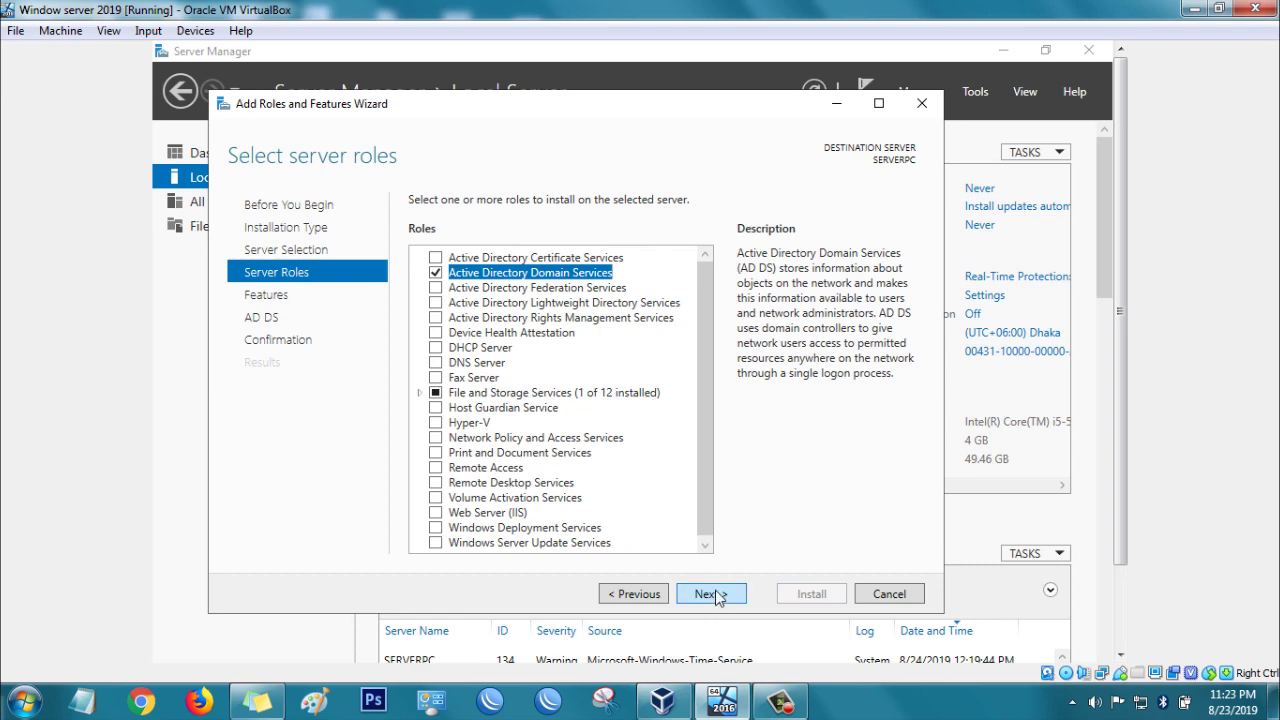
Step: Keep the default features, reach Confirmation, and allow automatic restart if required
click(709, 594)
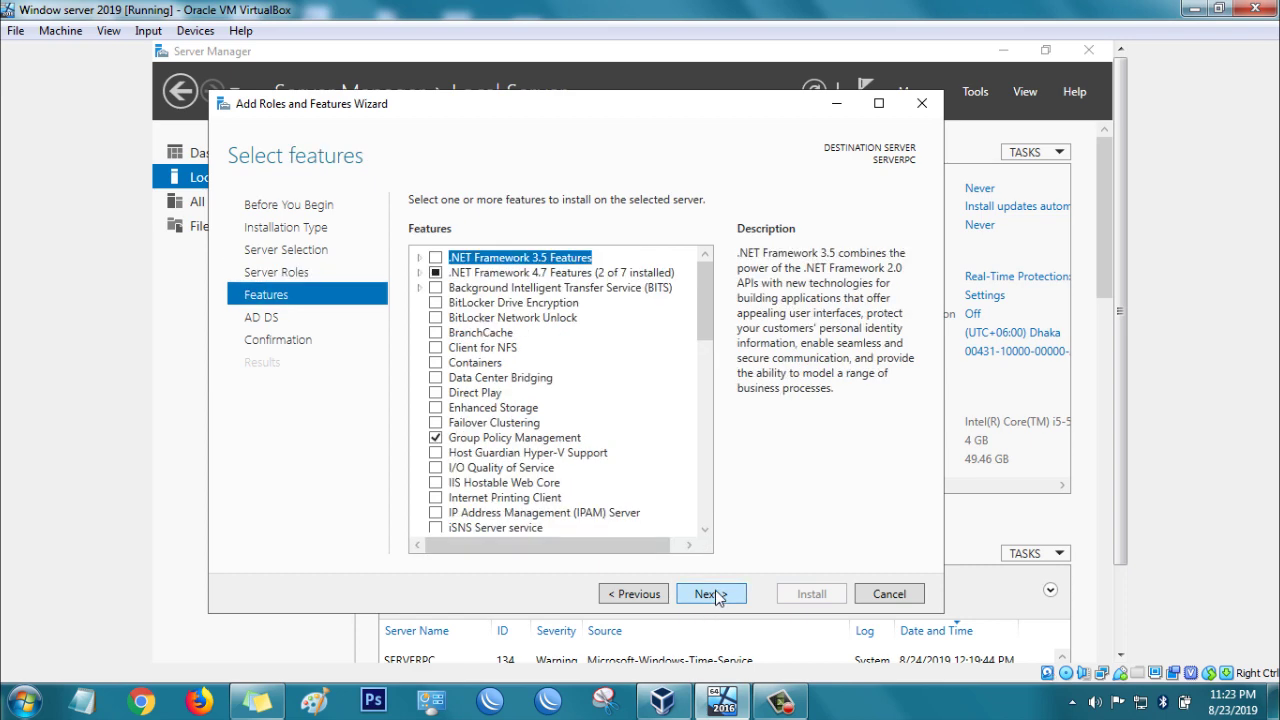
click(716, 597)
click(716, 597)
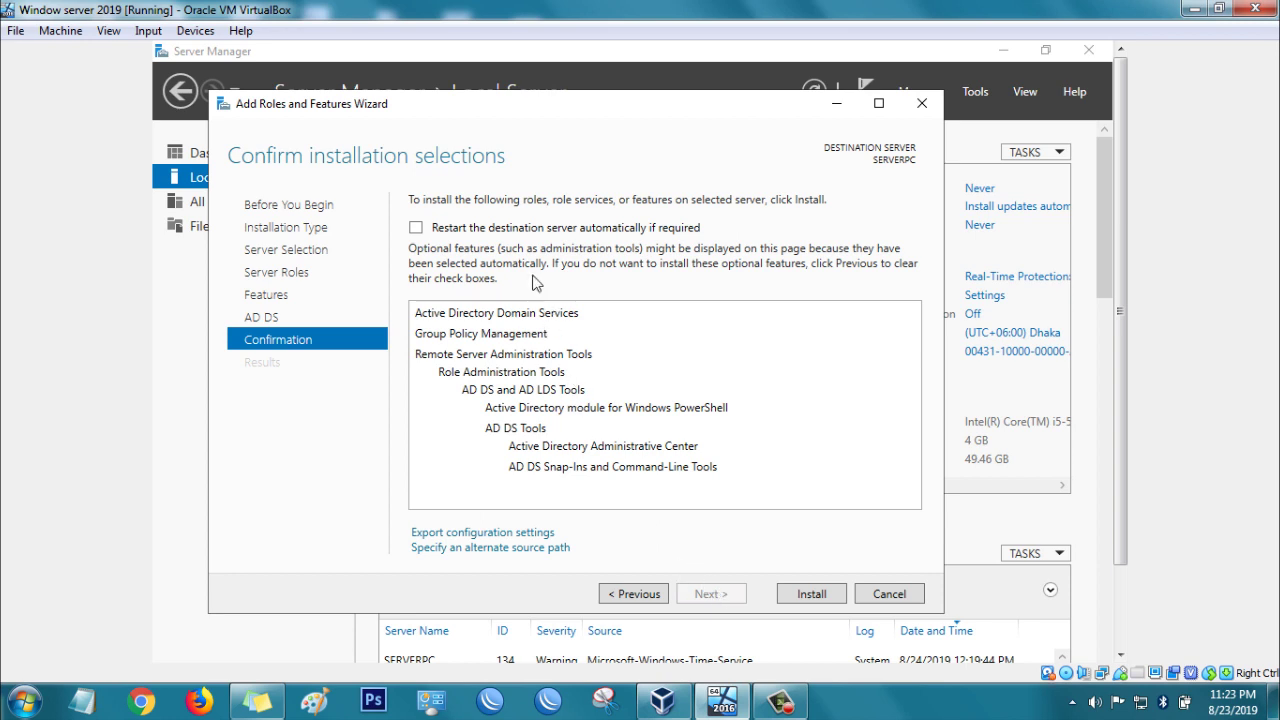
click(415, 227)
click(680, 456)
Step: Install Active Directory Domain Services on SERVERPC, then choose to promote it to a domain controller
click(812, 594)
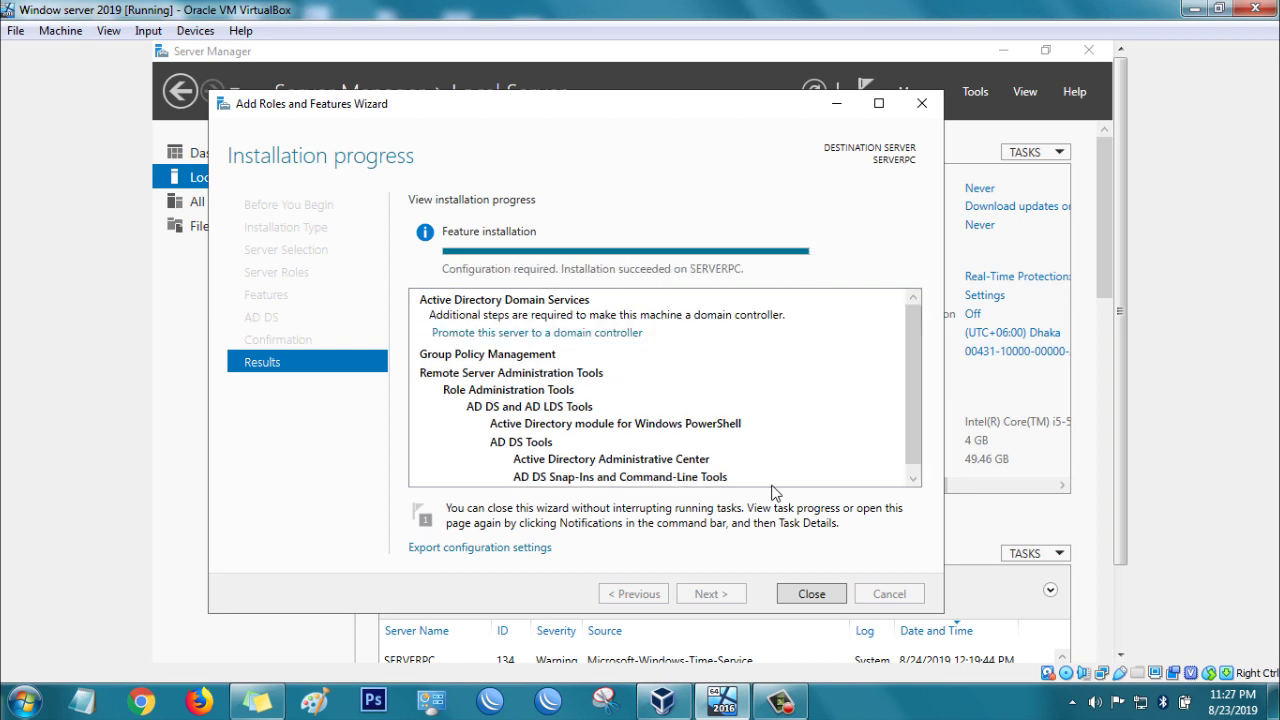
click(550, 334)
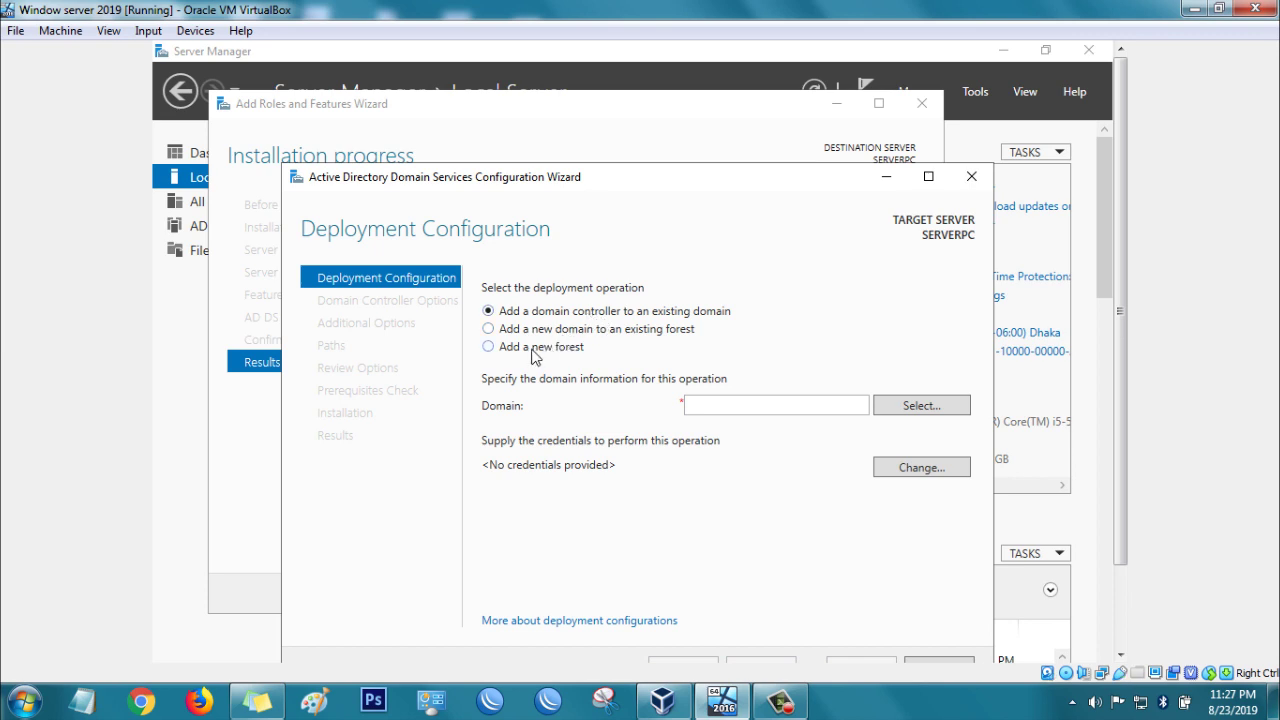
Step: Add a new forest with root domain test.com and continue to Domain Controller Options
click(535, 347)
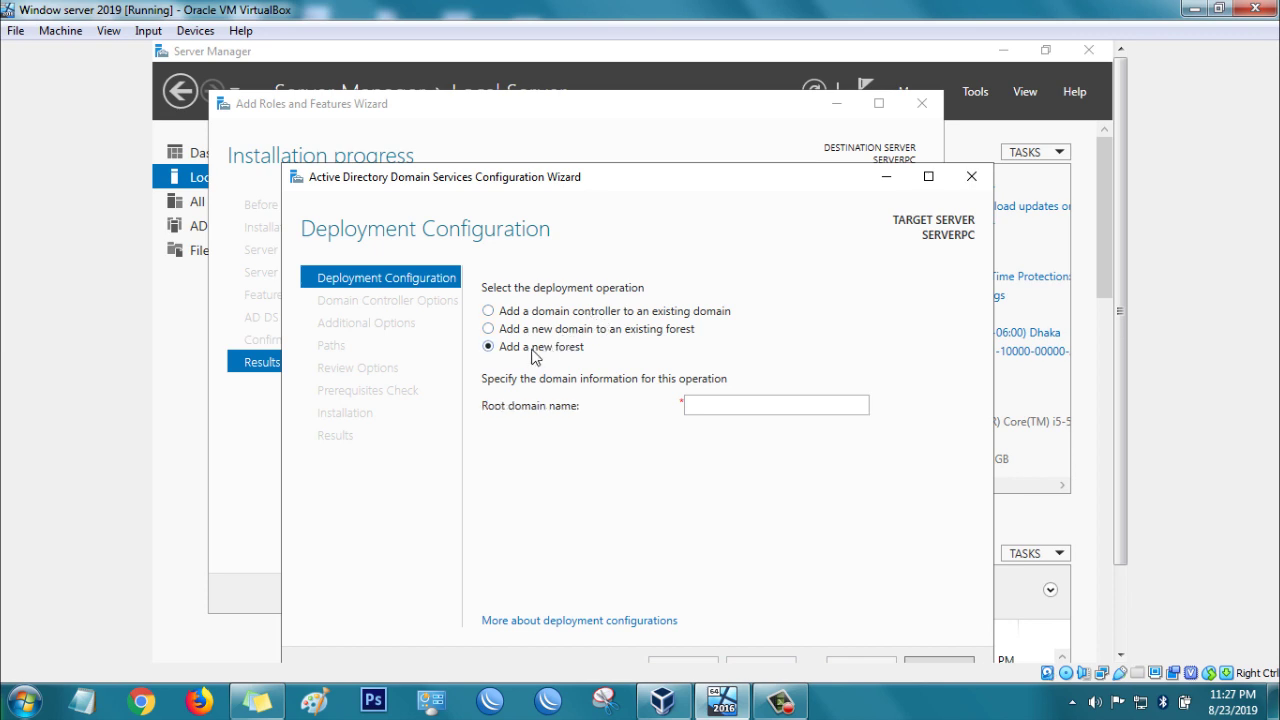
click(730, 406)
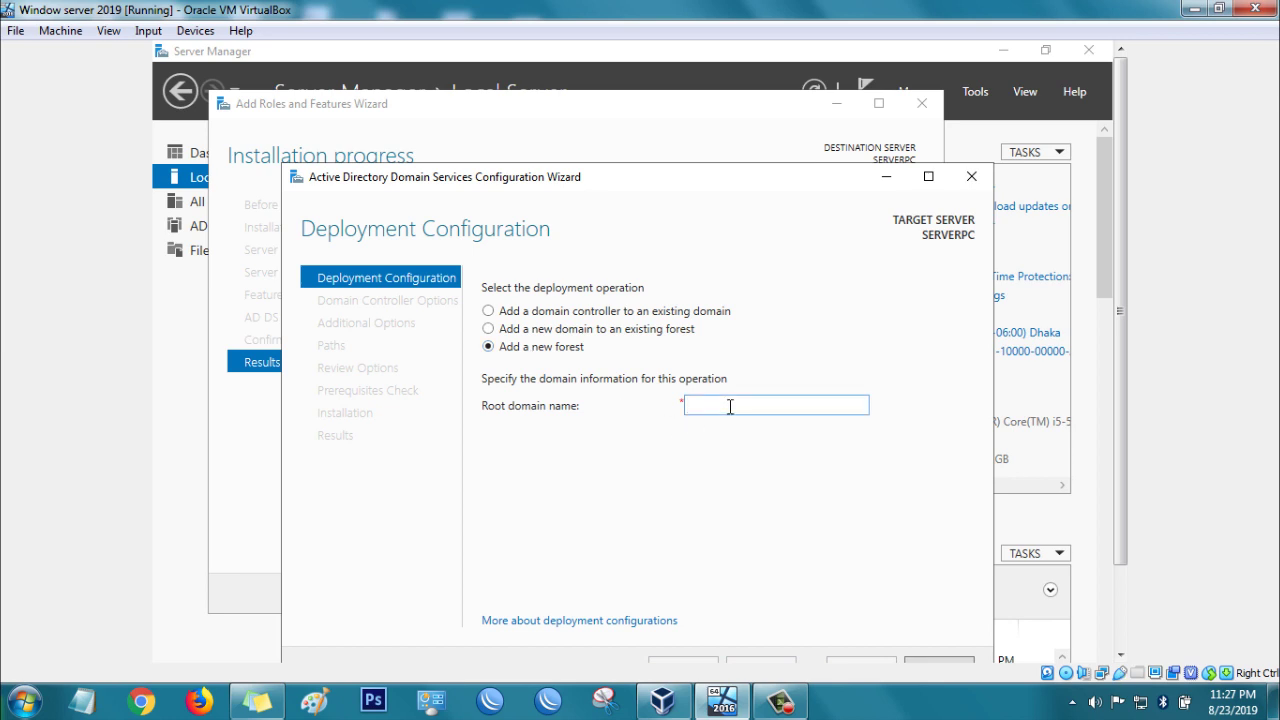
text(test.com)
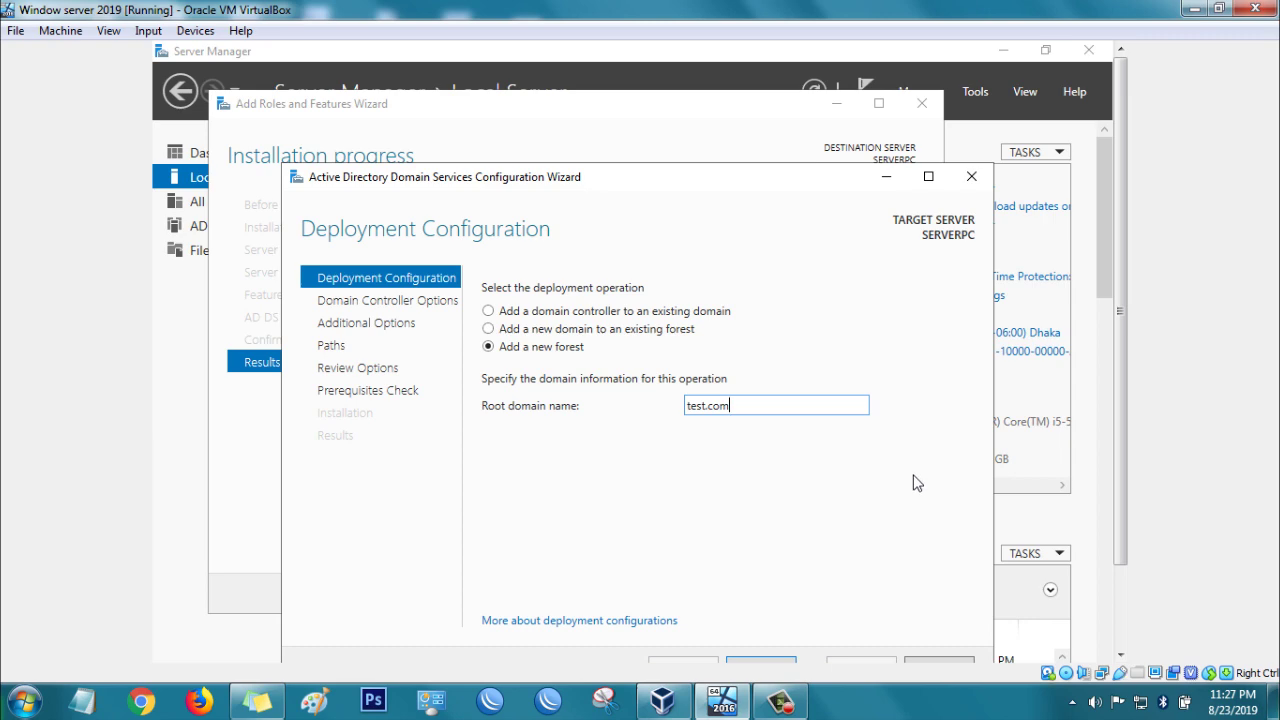
drag(1120, 330, 1094, 449)
click(774, 590)
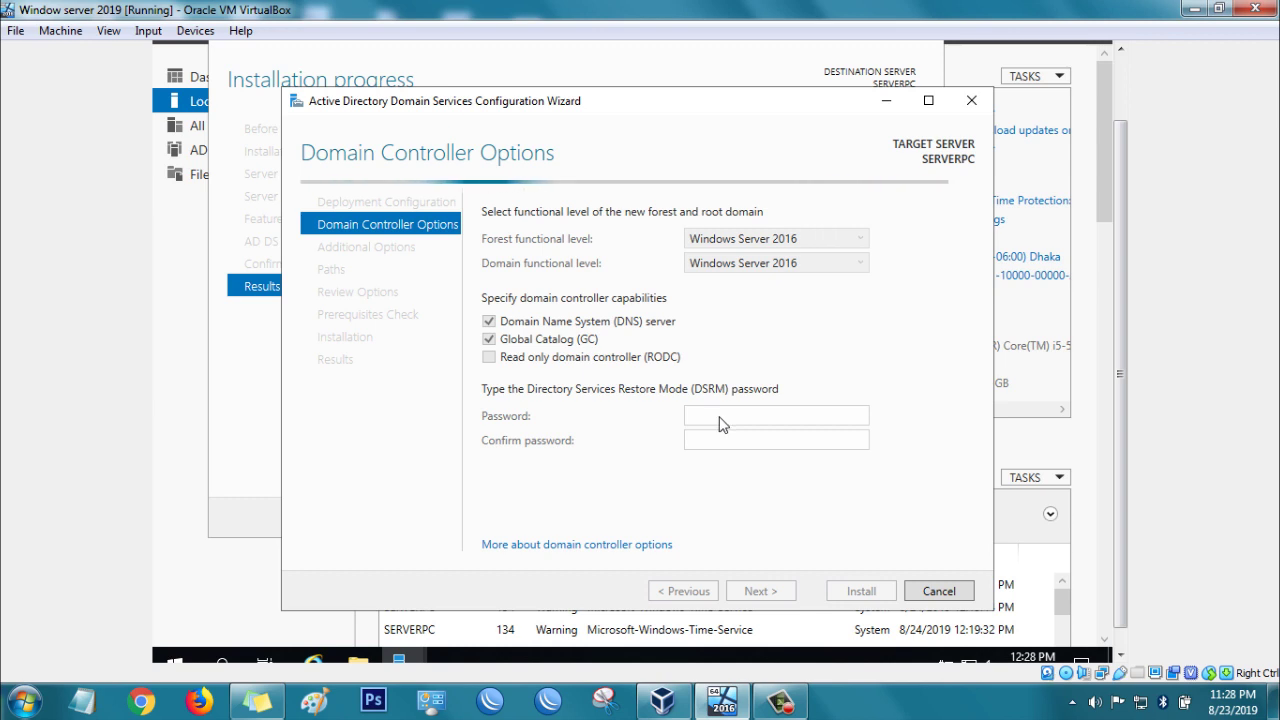
Step: Enter and confirm the Directory Services Restore Mode password, then advance to DNS Options
click(792, 420)
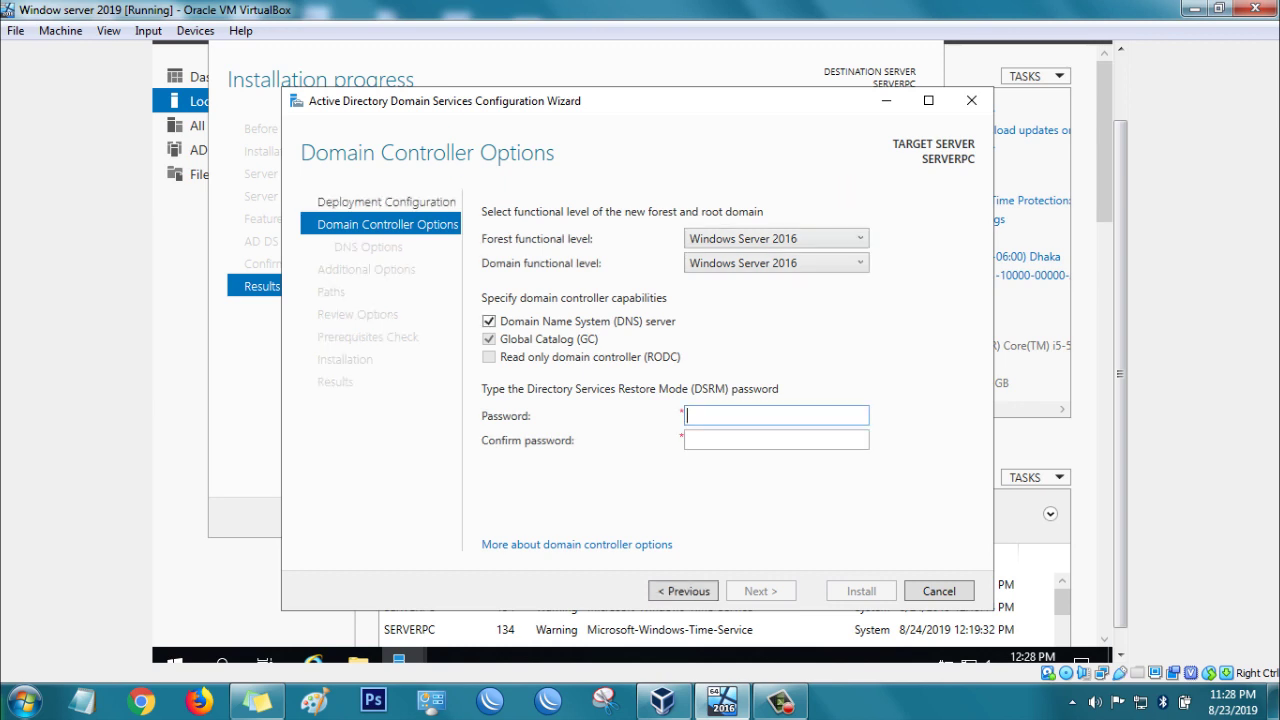
text(Passwo)
key(Tab)
text(P)
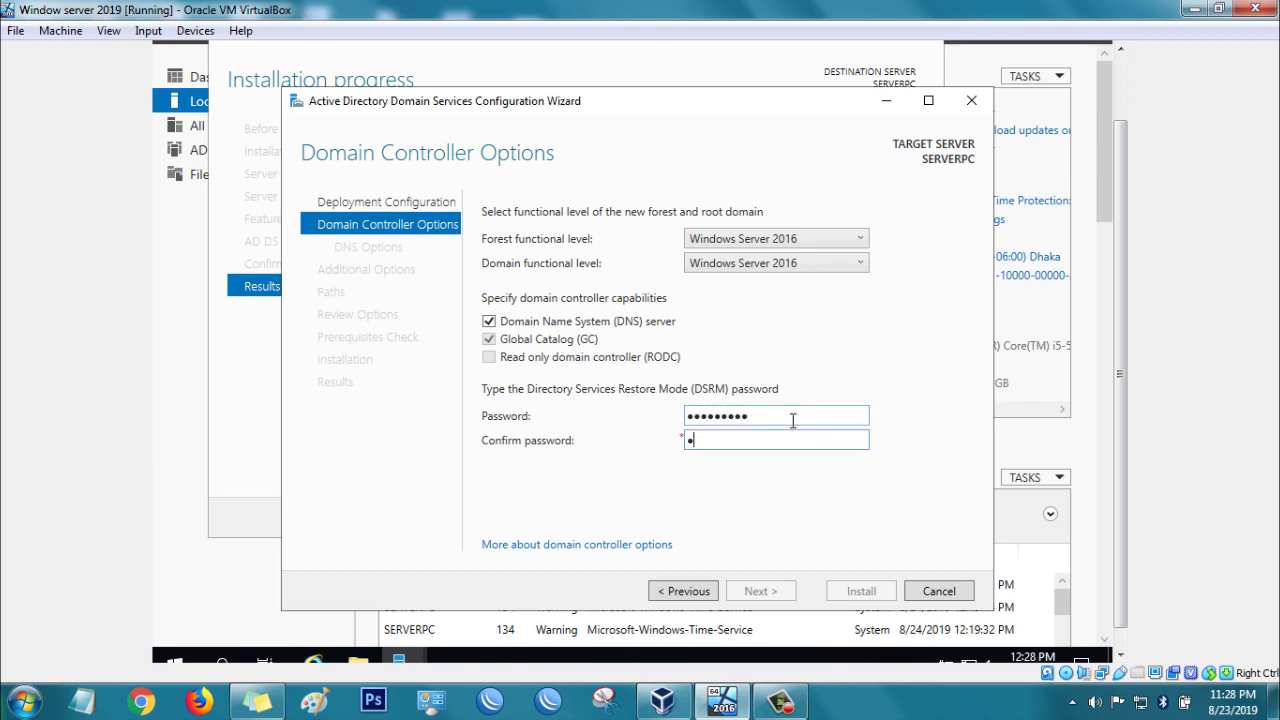
text(assword1)
click(751, 592)
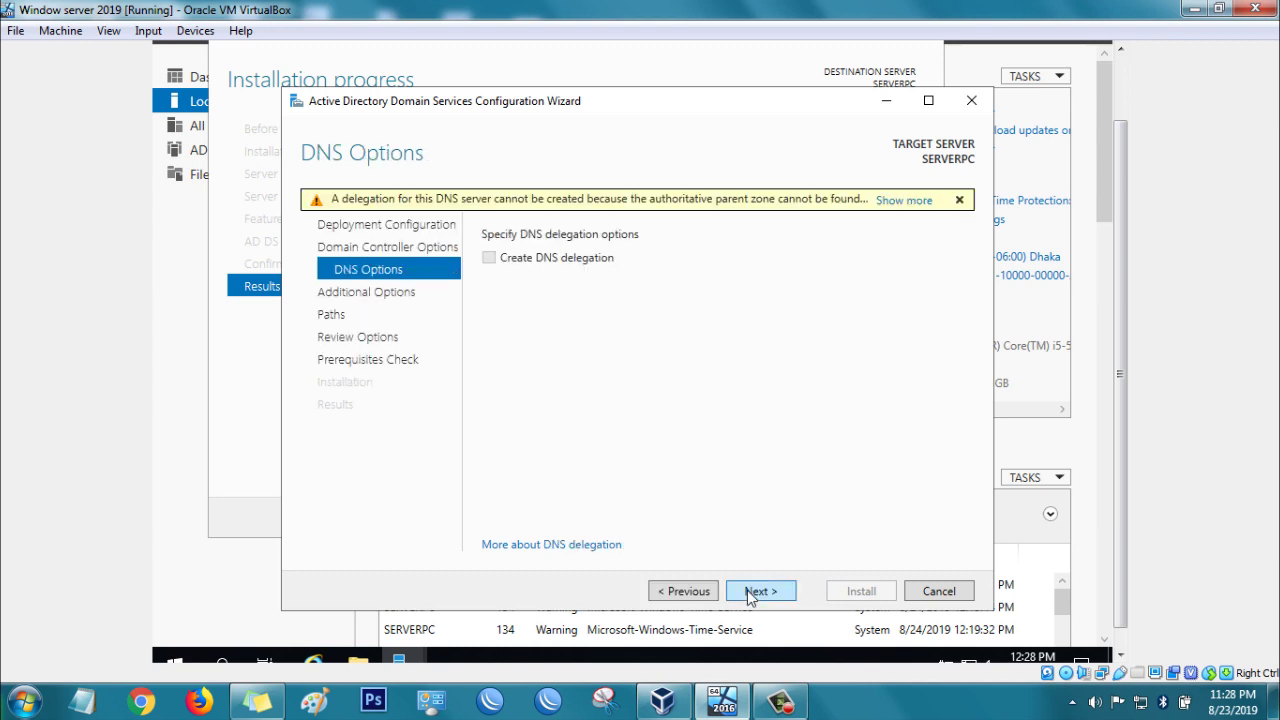
Step: Accept default DNS options, NetBIOS name TEST and NTDS paths, and run the prerequisites check
click(751, 592)
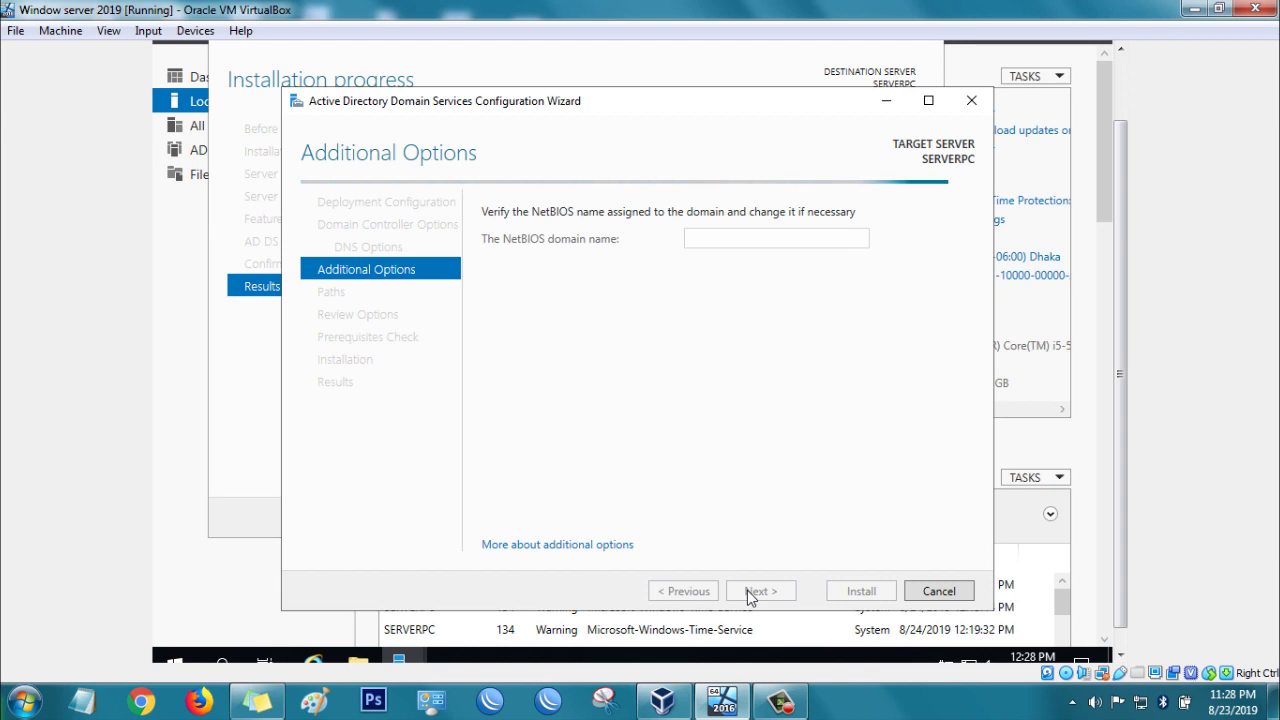
click(751, 593)
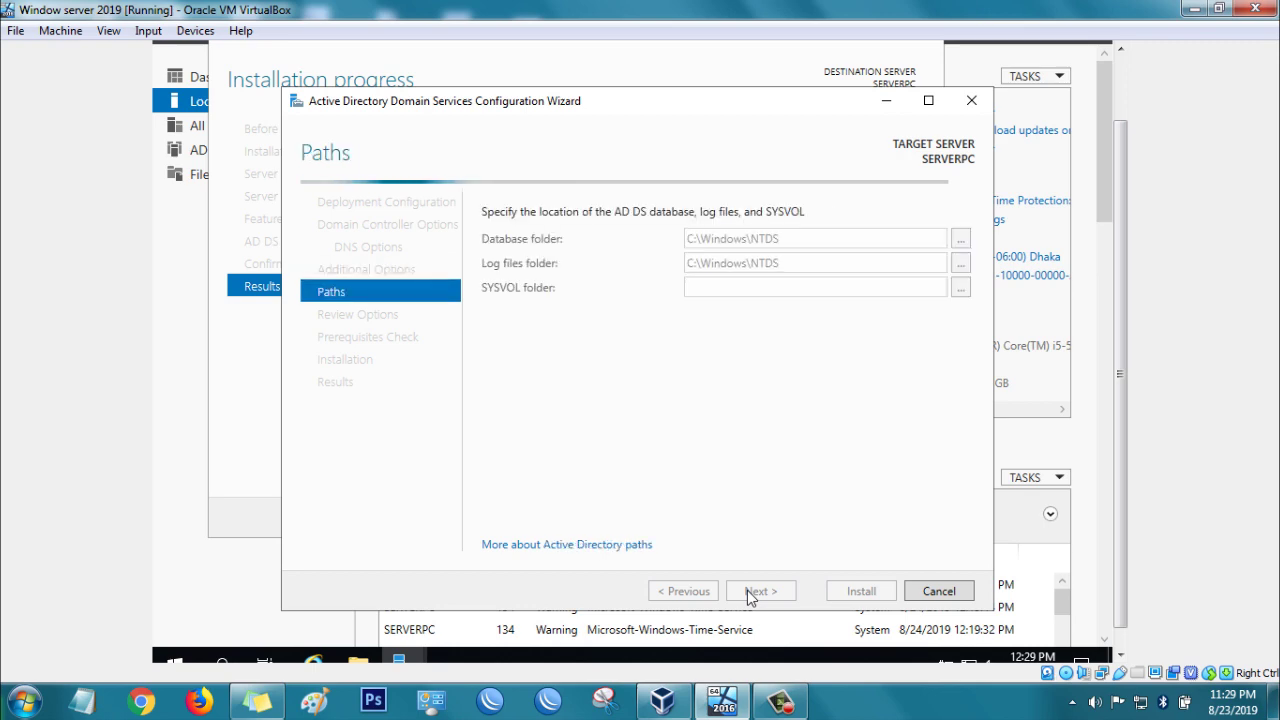
click(751, 591)
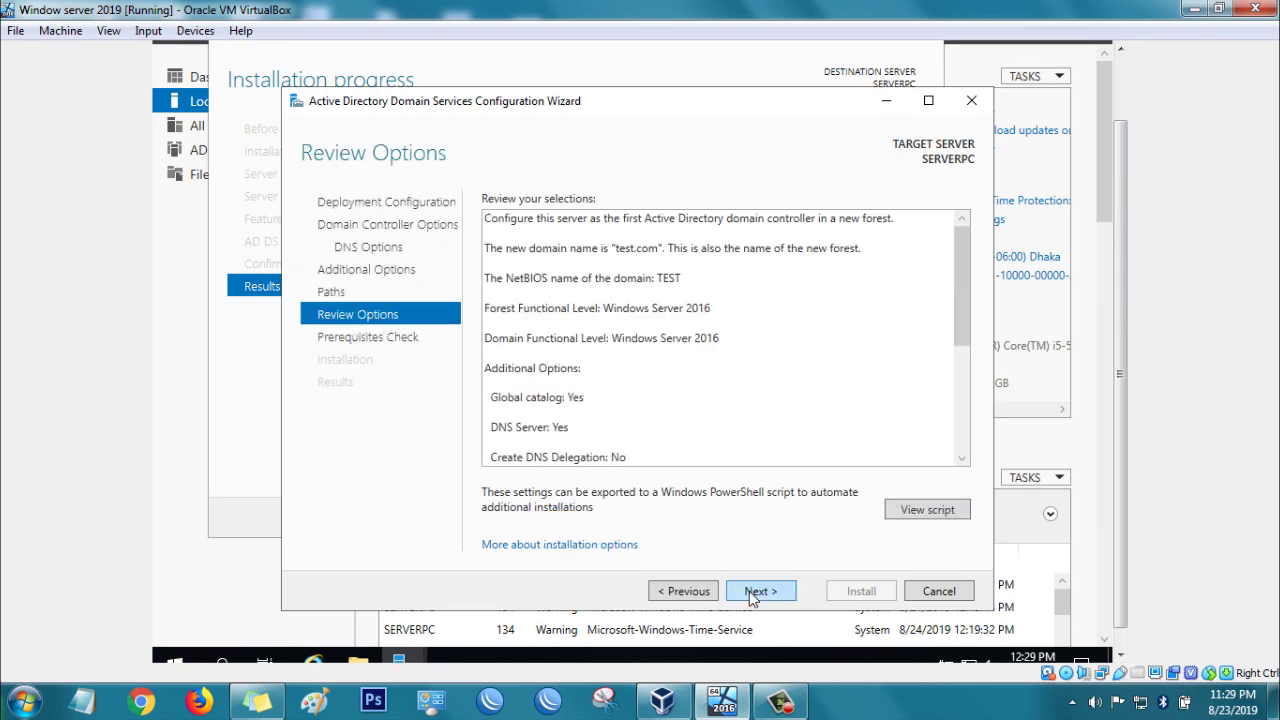
click(751, 591)
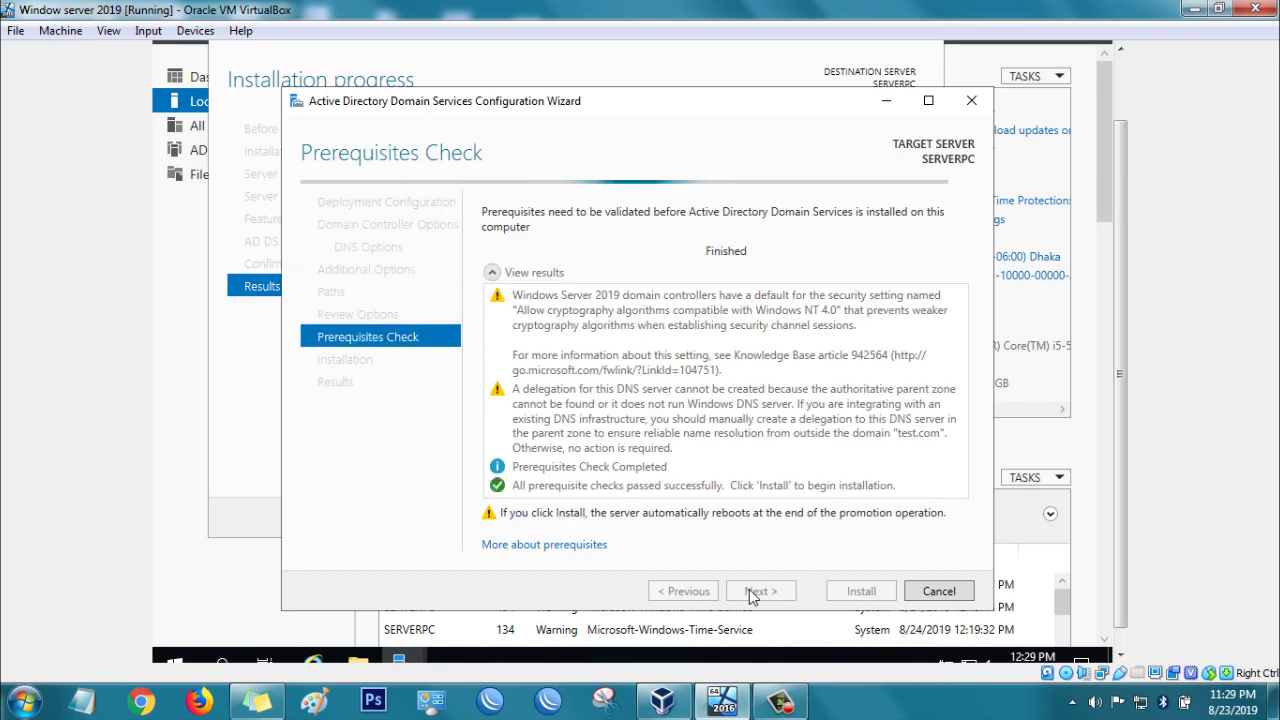
Step: Install the domain controller, dismiss the sign-out notice, and close the AD DS wizard
click(872, 593)
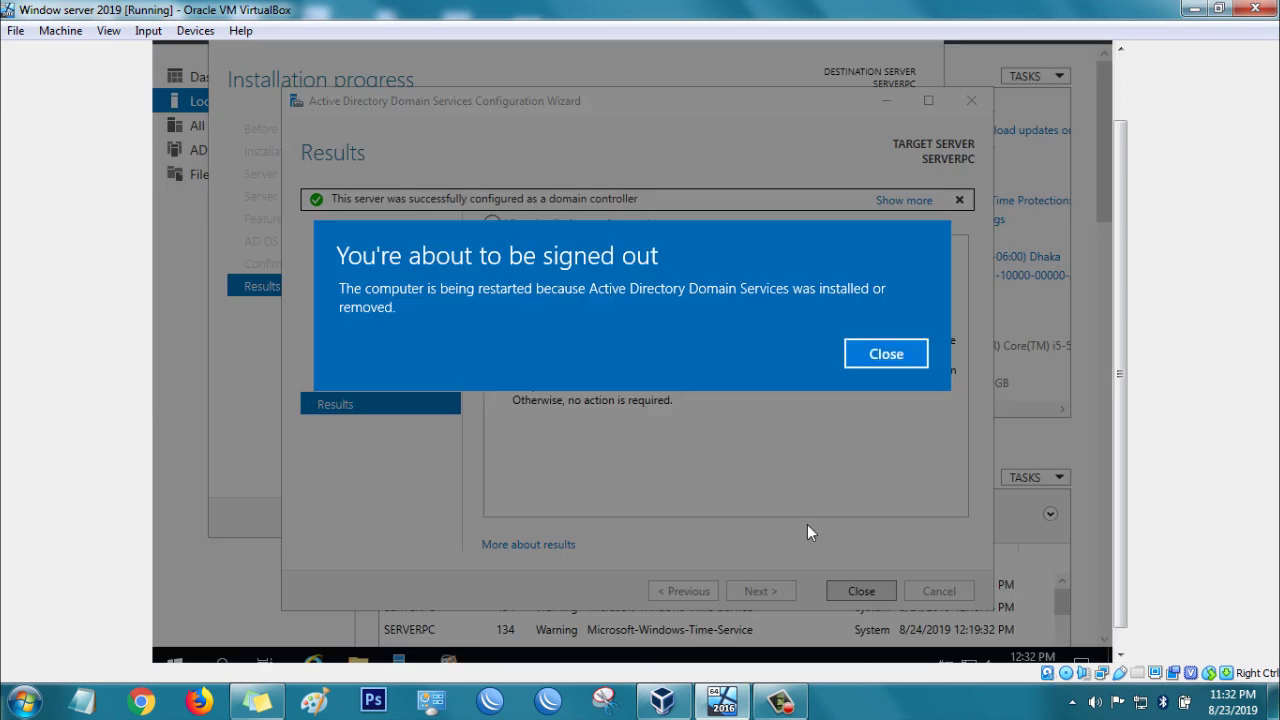
click(886, 354)
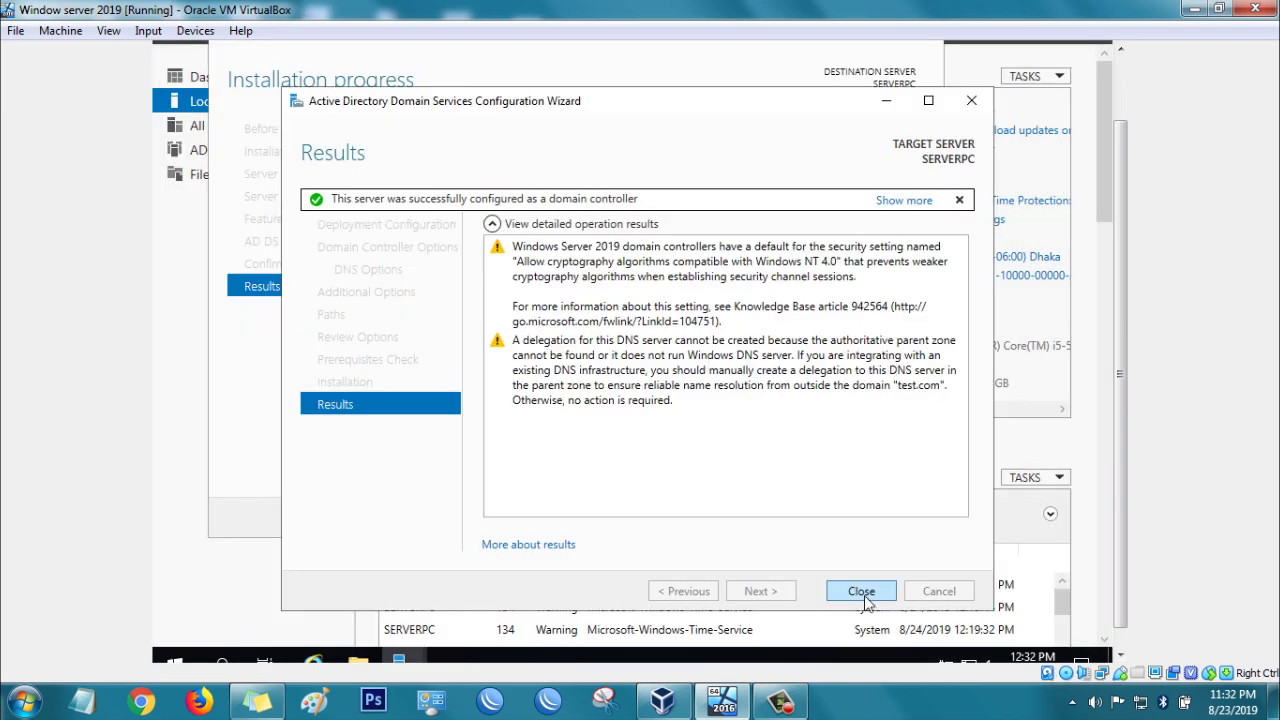
click(866, 592)
Step: Close the installation progress window and Server Manager, letting the server reboot
click(806, 518)
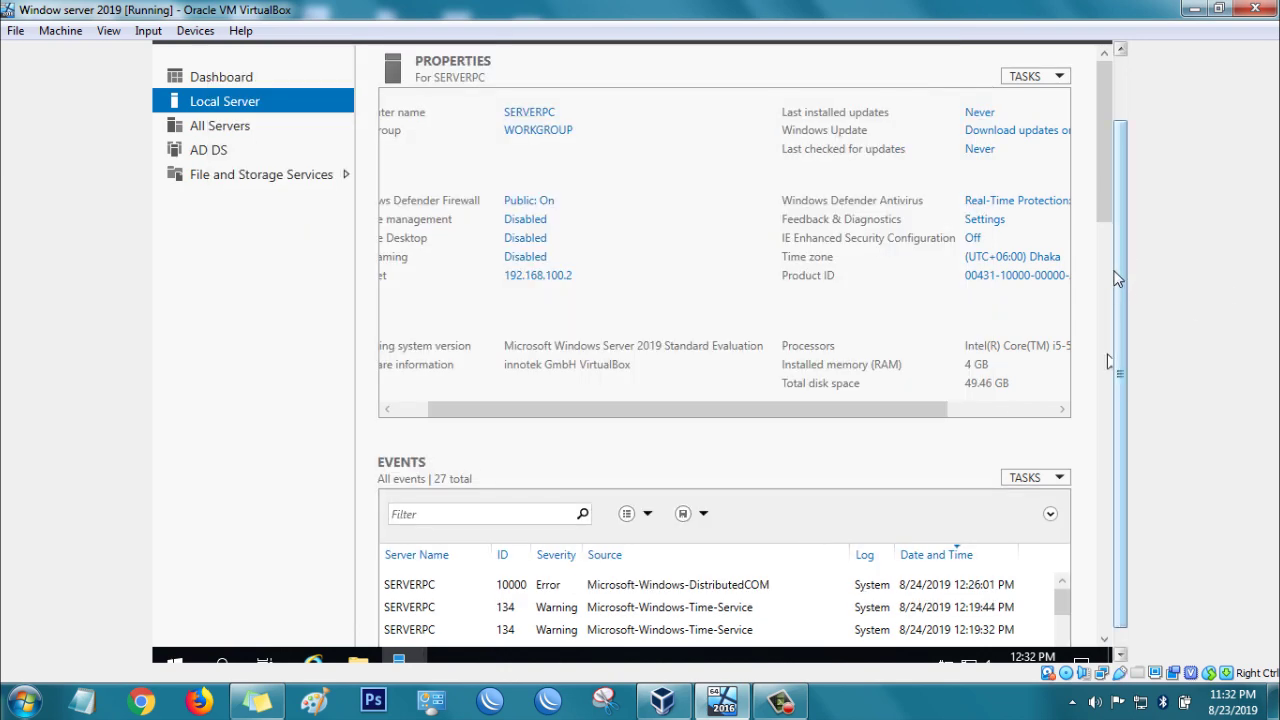
drag(1116, 266, 1134, 193)
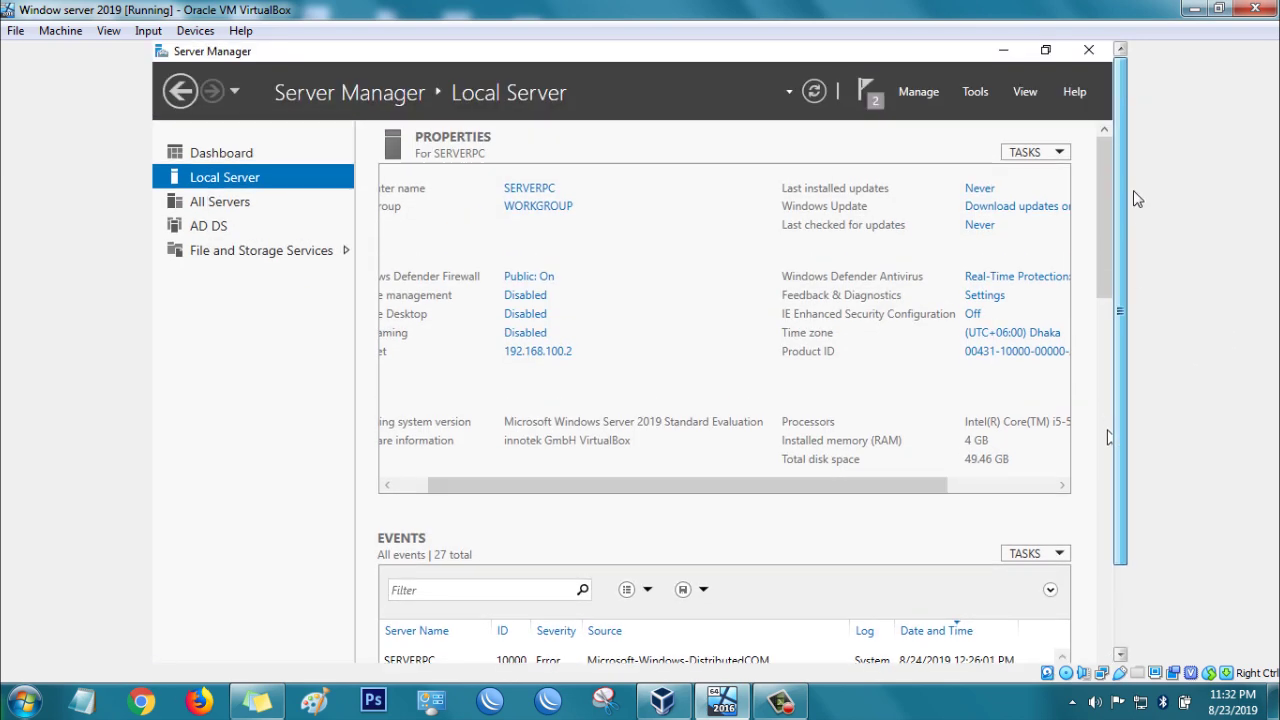
click(1089, 50)
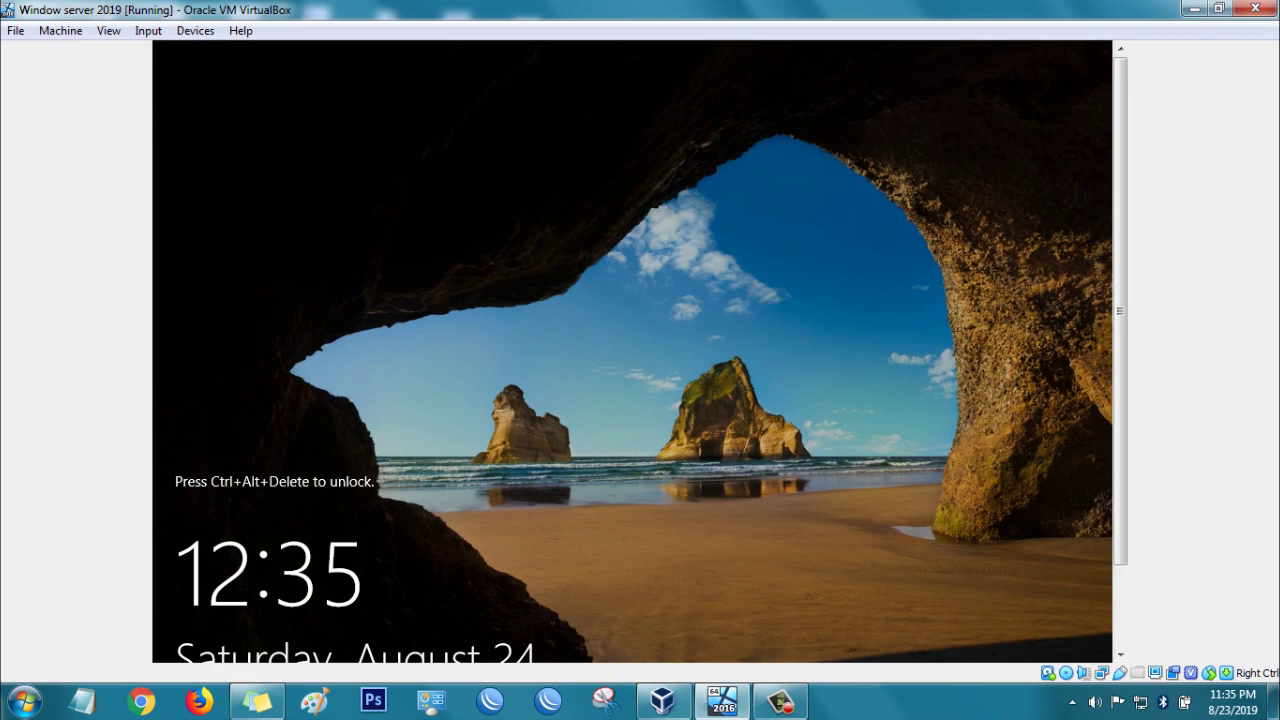
Step: Send Ctrl-Alt-Del to the VM and sign in as the TEST domain Administrator with its password
click(160, 36)
mouse_move(185, 53)
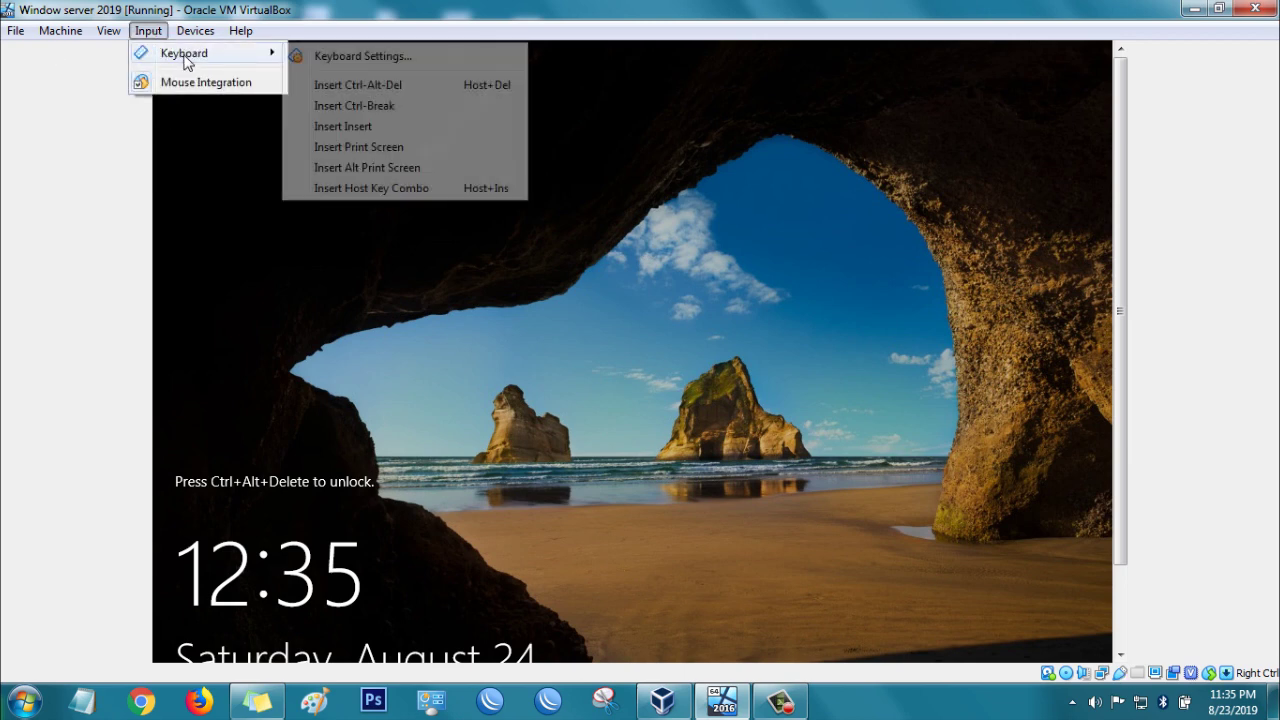
click(345, 86)
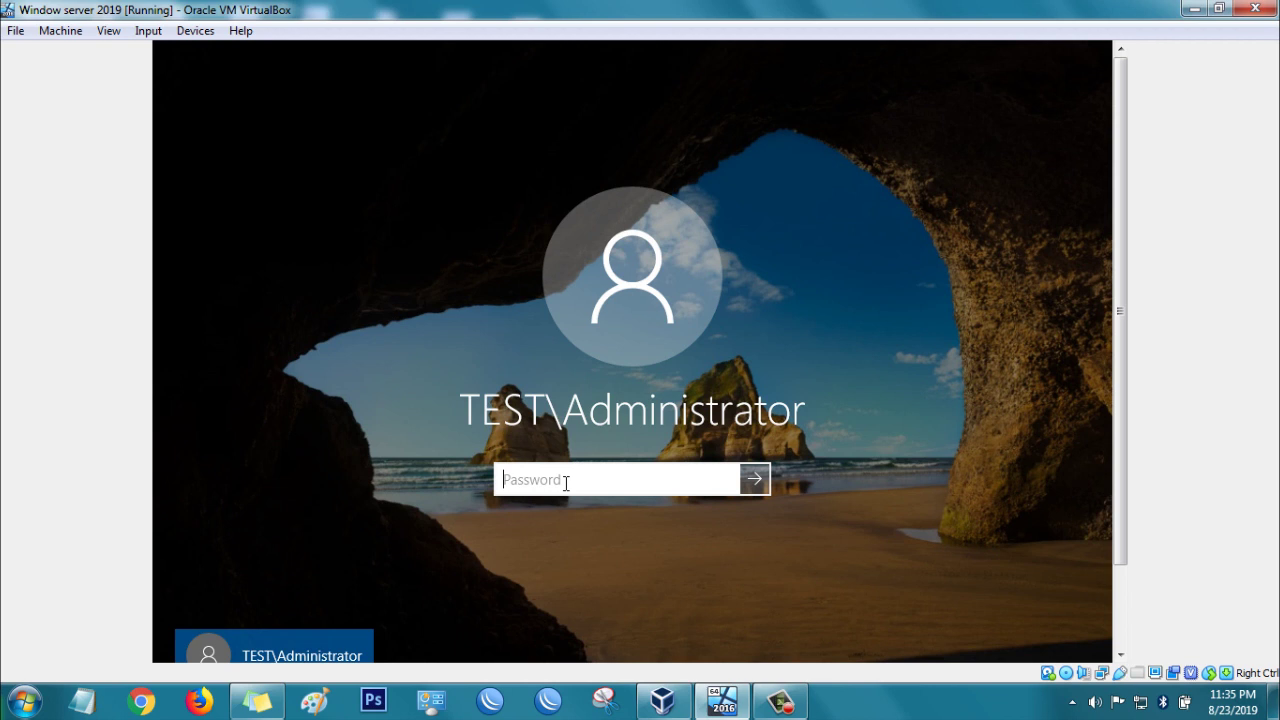
text(Pssw0rd)
key(Return)
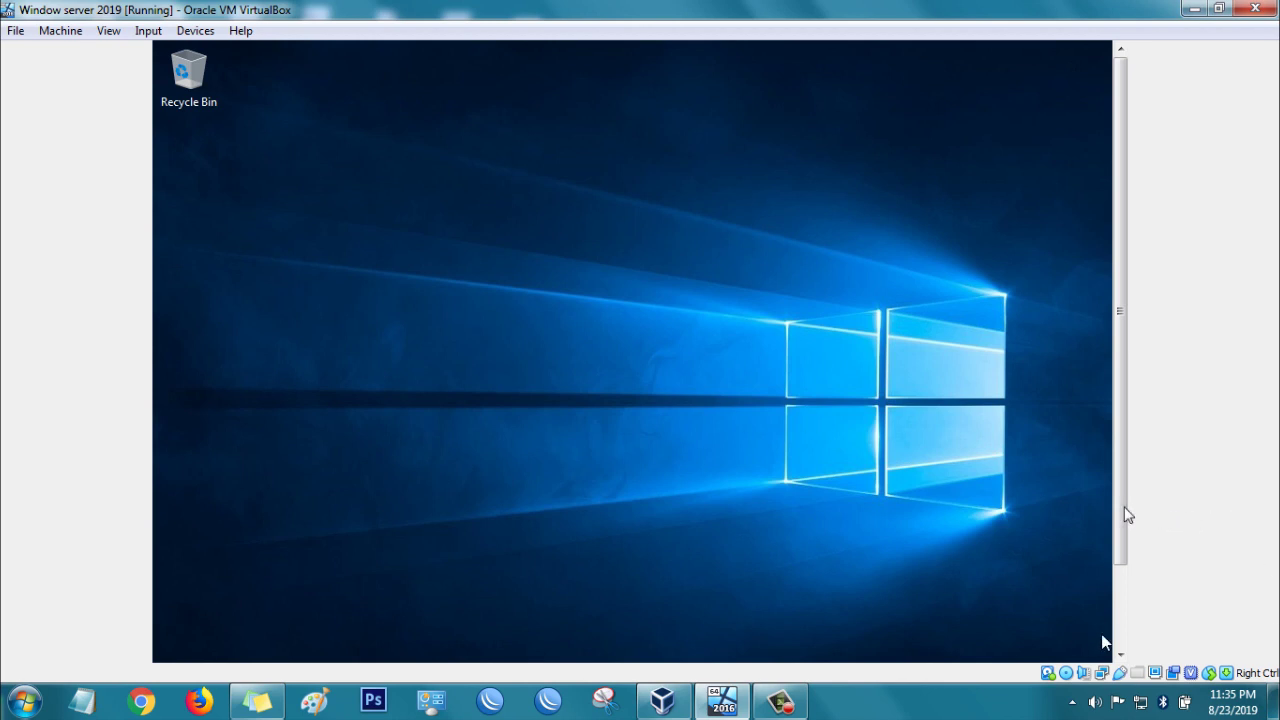
Step: Open Local Server in Server Manager to check its domain is test.com
drag(1126, 514, 1100, 618)
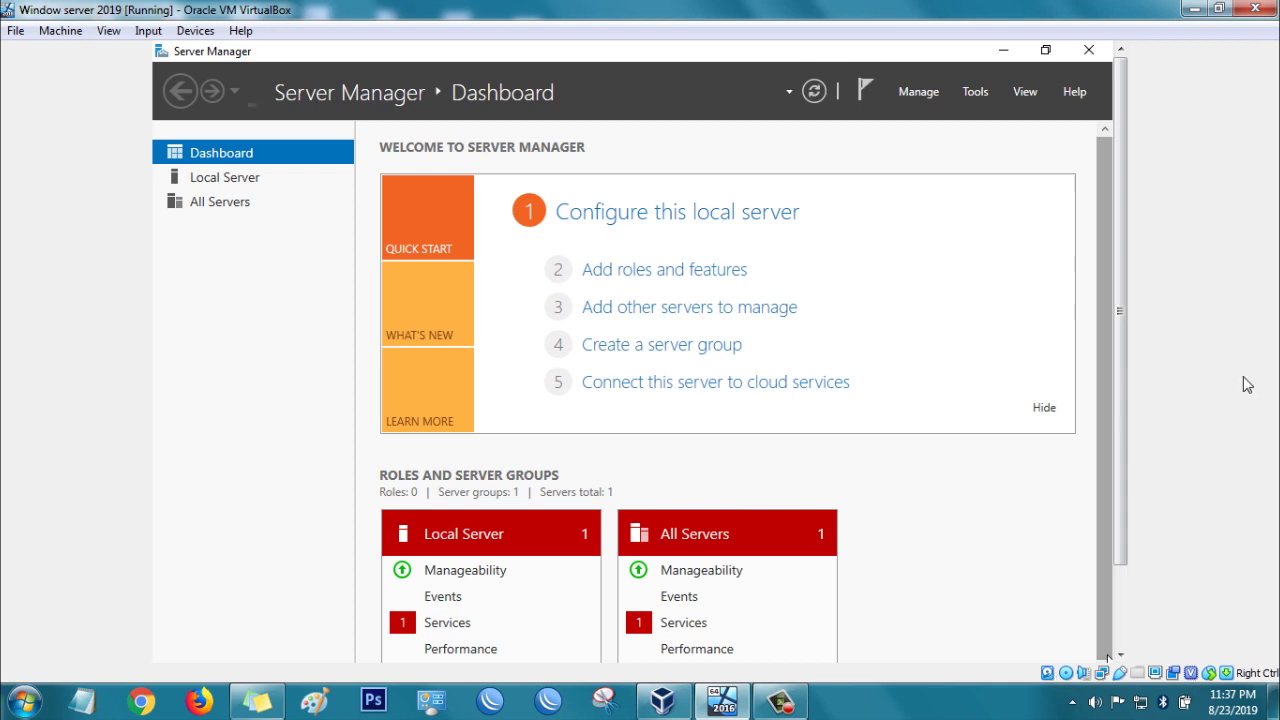
click(241, 186)
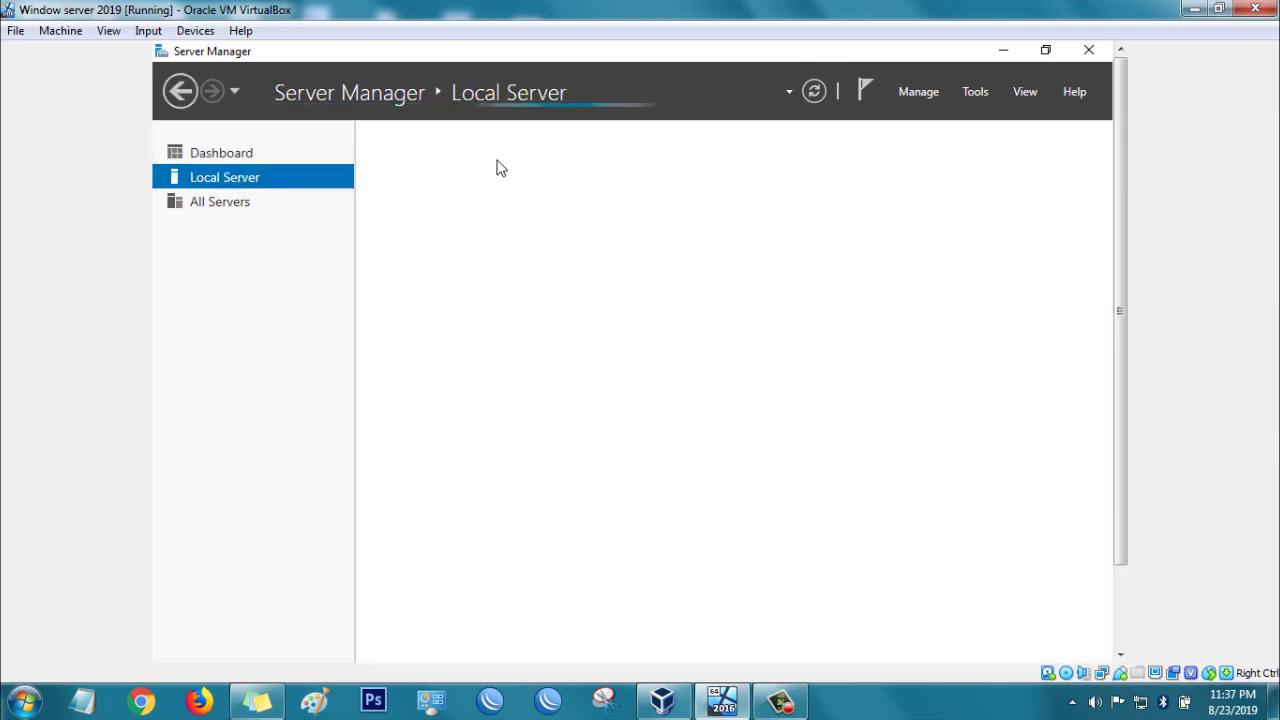